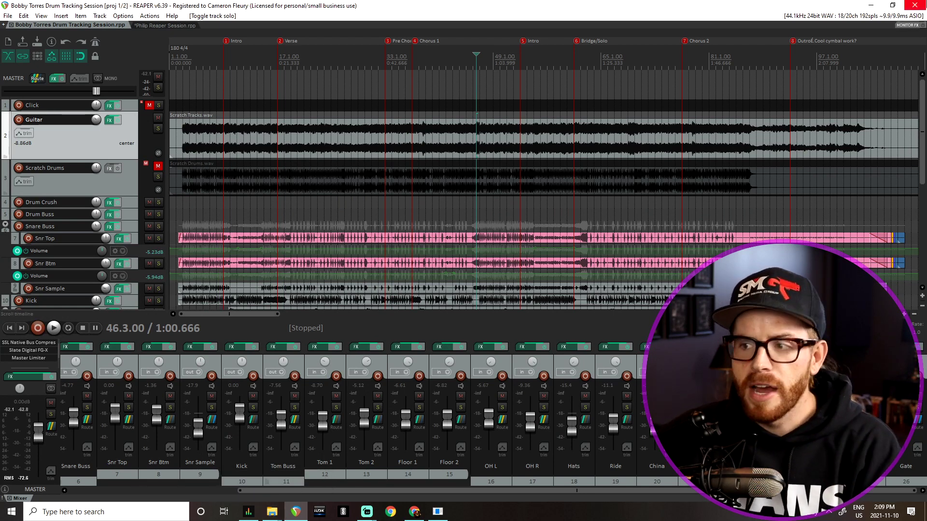
Step: Open the audio device and recording-info options menu at the top right
click(904, 16)
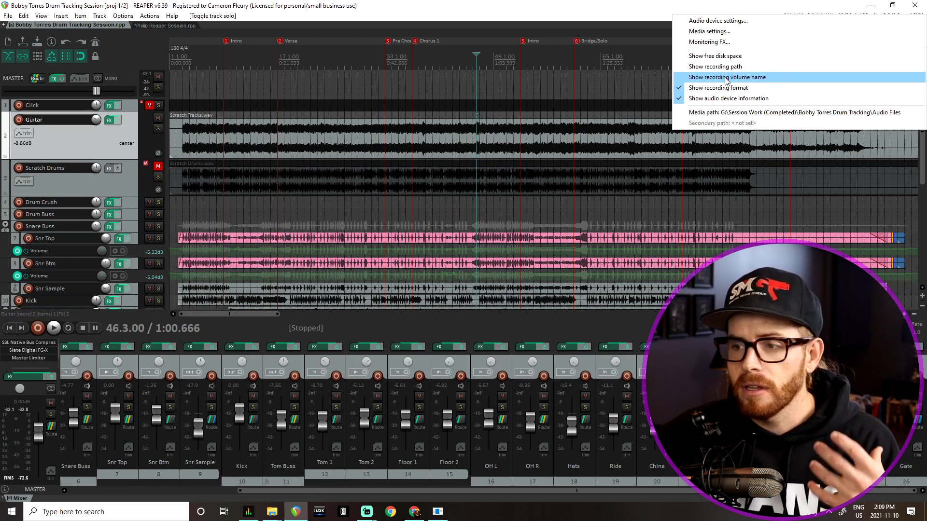
Step: Inspect the secondary recording path in Media settings, then browse the saved project templates
click(731, 37)
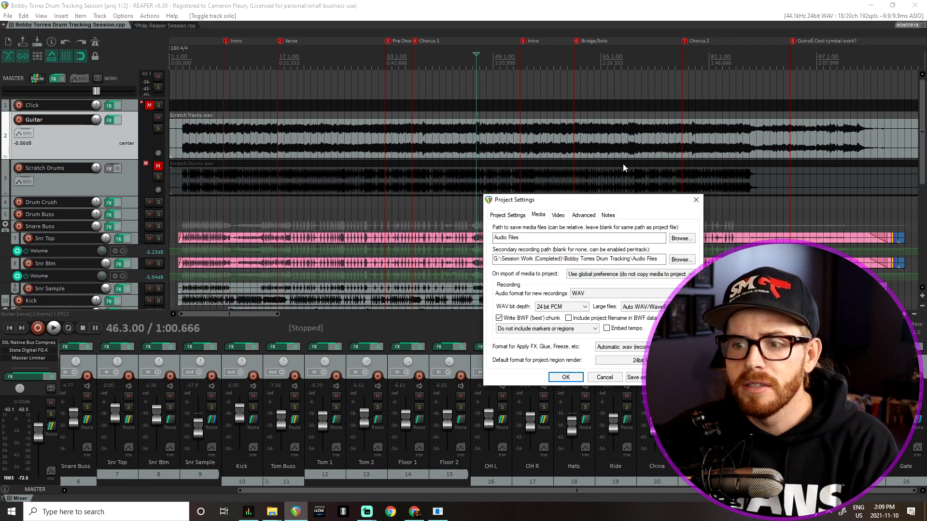
drag(616, 199, 547, 120)
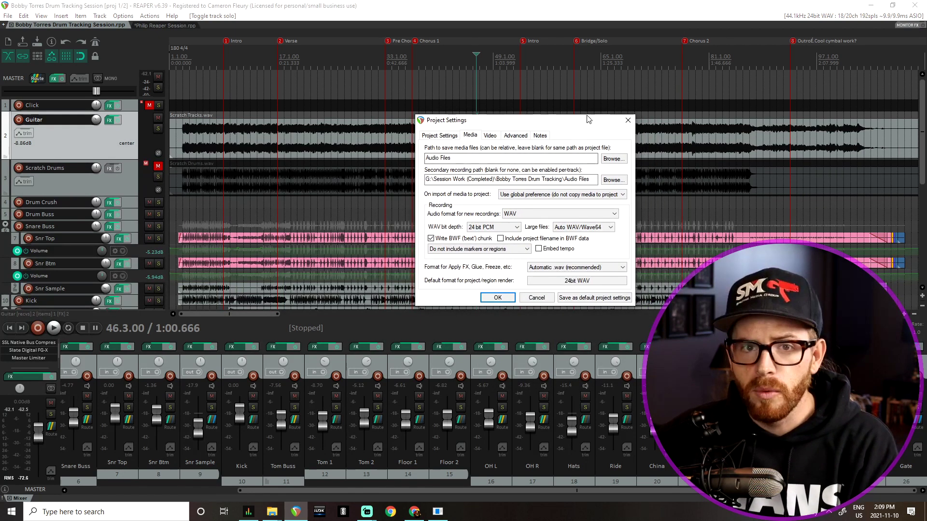
drag(577, 126, 536, 122)
drag(389, 177, 498, 181)
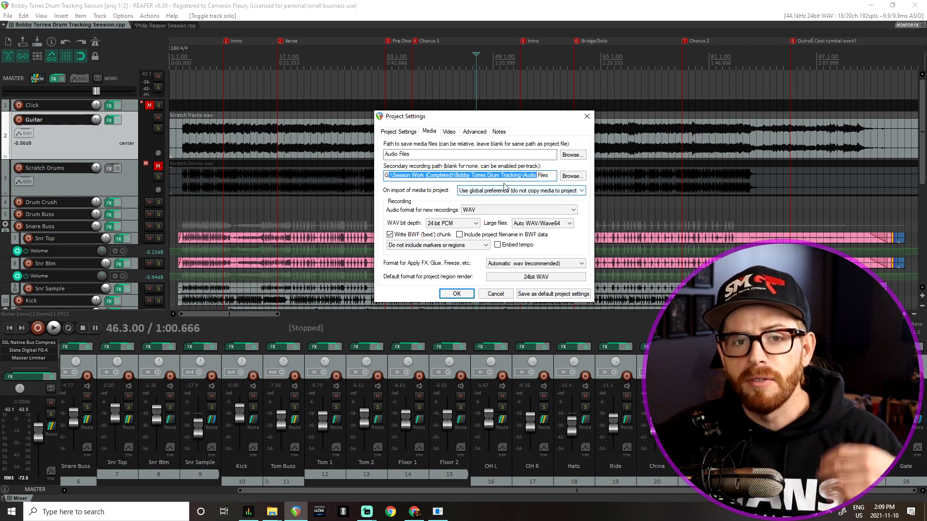
click(587, 118)
click(8, 15)
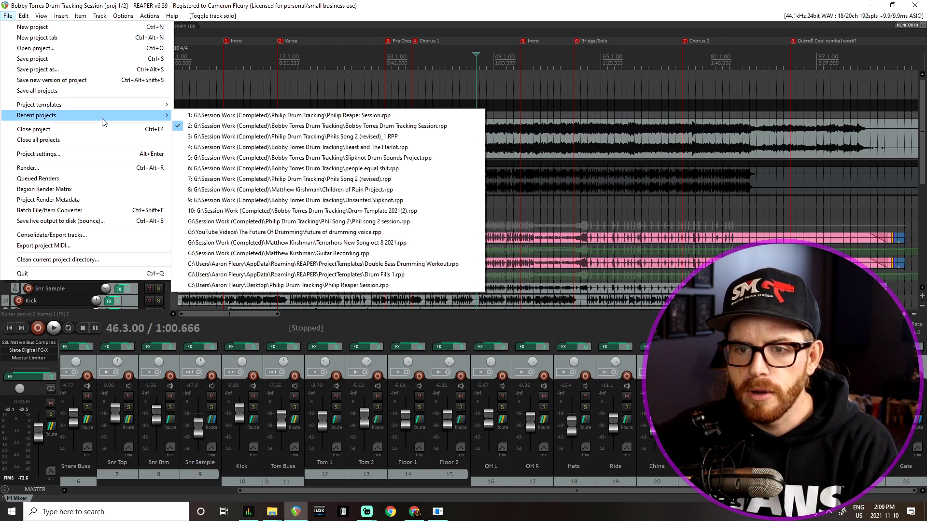
mouse_move(40, 104)
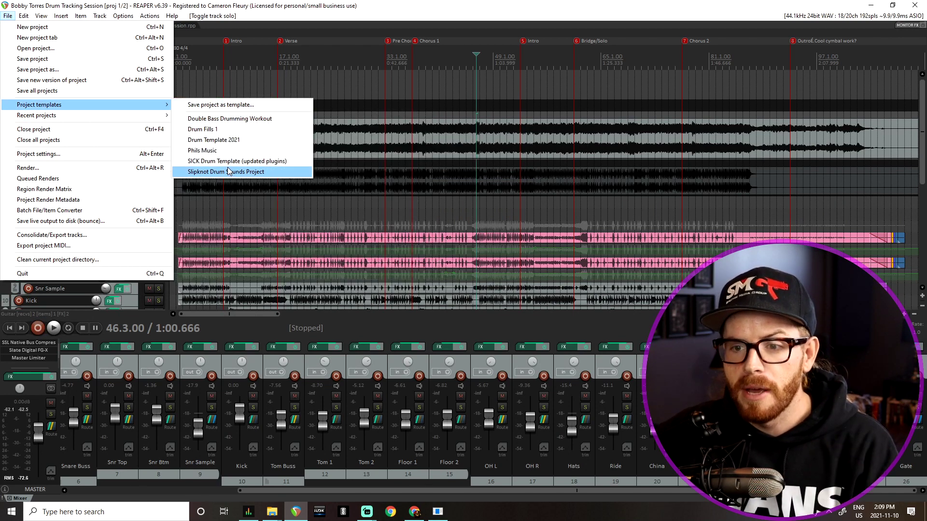
Step: Dismiss the File menu's Project templates list without opening a template
click(354, 21)
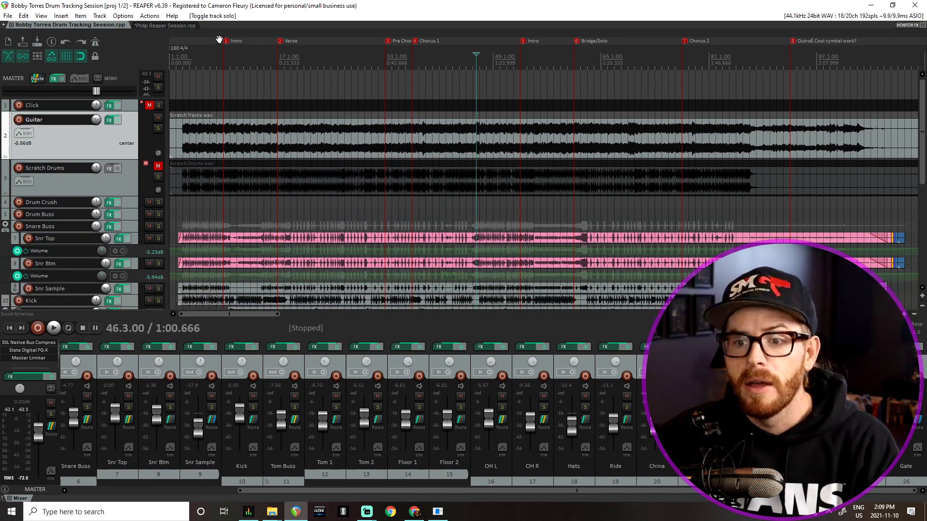
Step: Make a short time selection near the song start, put the play position at bar 3, and select Gate
mouse_move(222, 60)
mouse_down()
mouse_move(809, 71)
mouse_move(778, 88)
mouse_up()
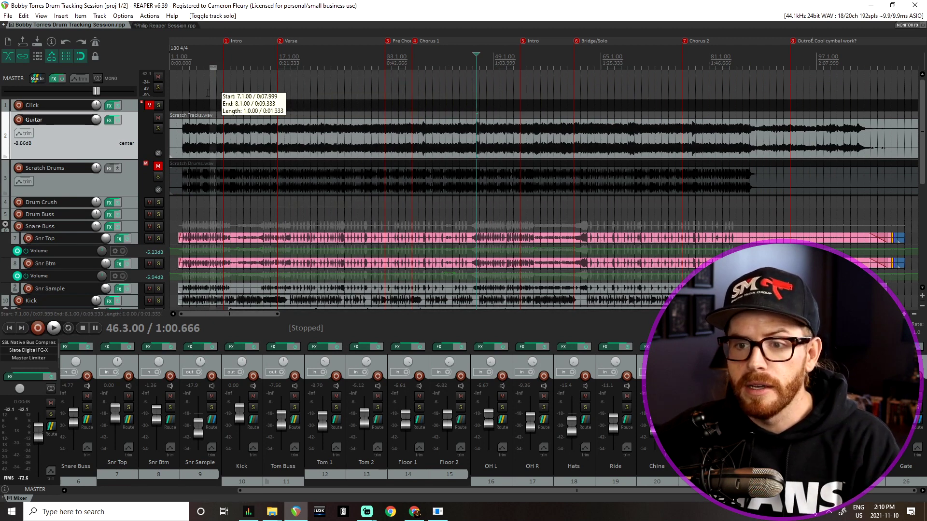
drag(779, 88, 205, 94)
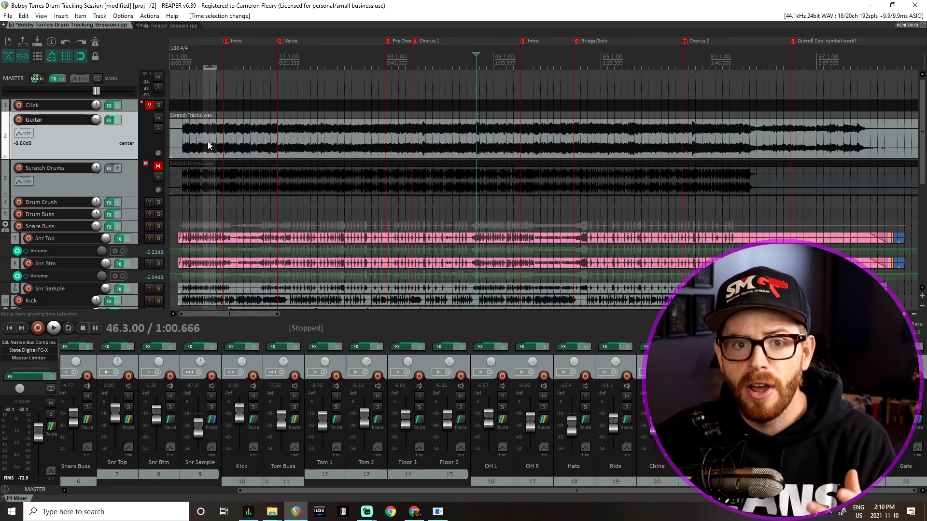
click(183, 88)
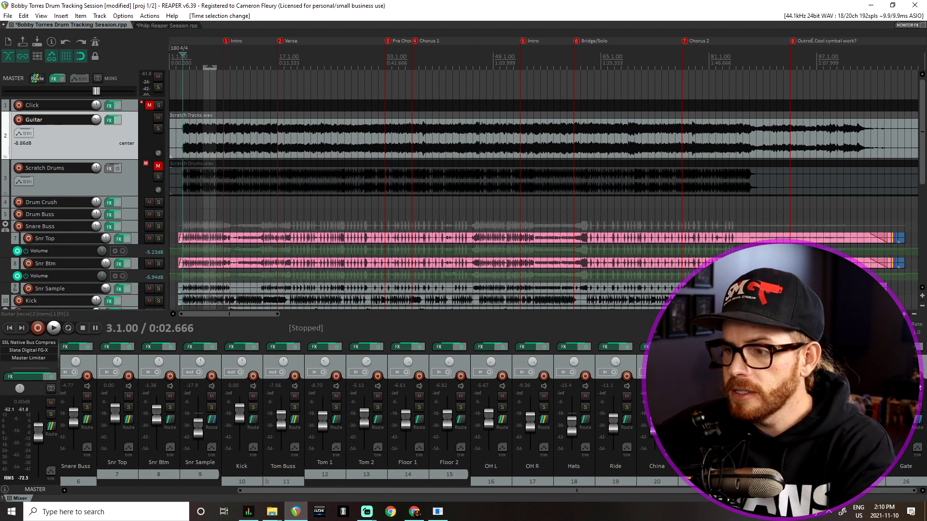
click(901, 435)
scroll(500, 397, left, 5)
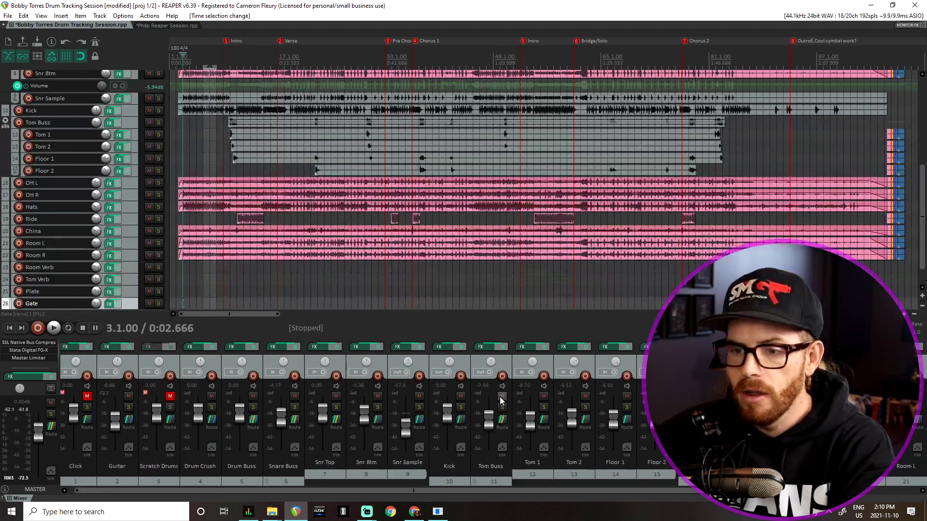
Step: Bypass effects on the selected drum tracks from Drum Crush through Gate
shift+click(219, 361)
click(220, 345)
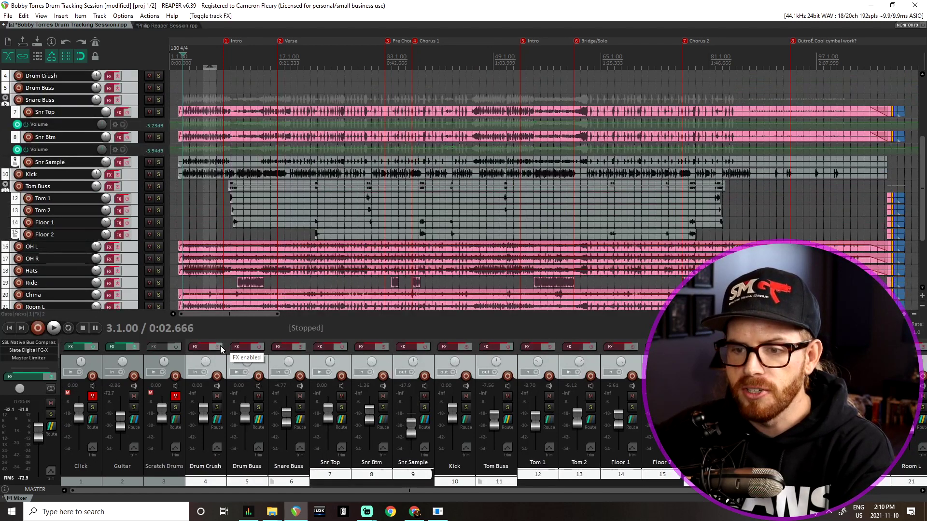
click(264, 360)
click(341, 376)
Step: Record-arm Snr Top, Snr Btm, Kick and Tom 1 through Floor 2, then check Focusrite Control
click(341, 396)
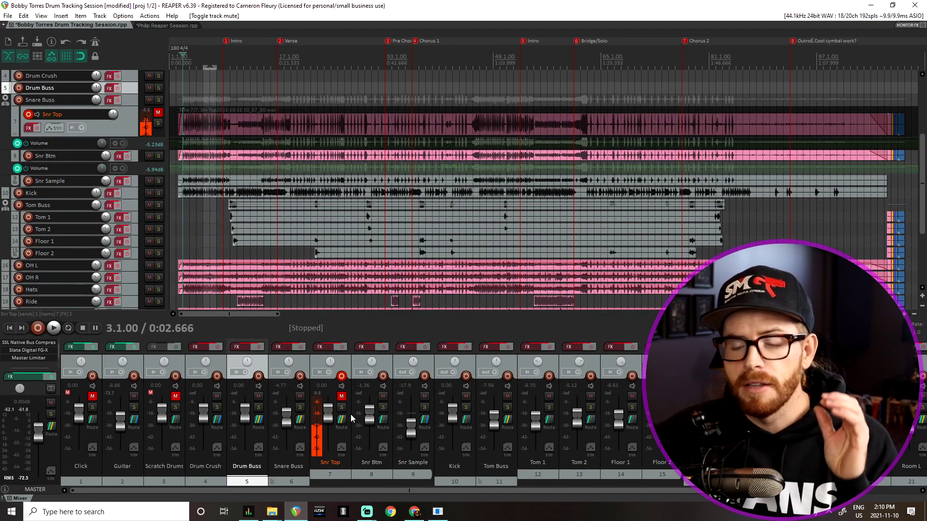
click(383, 376)
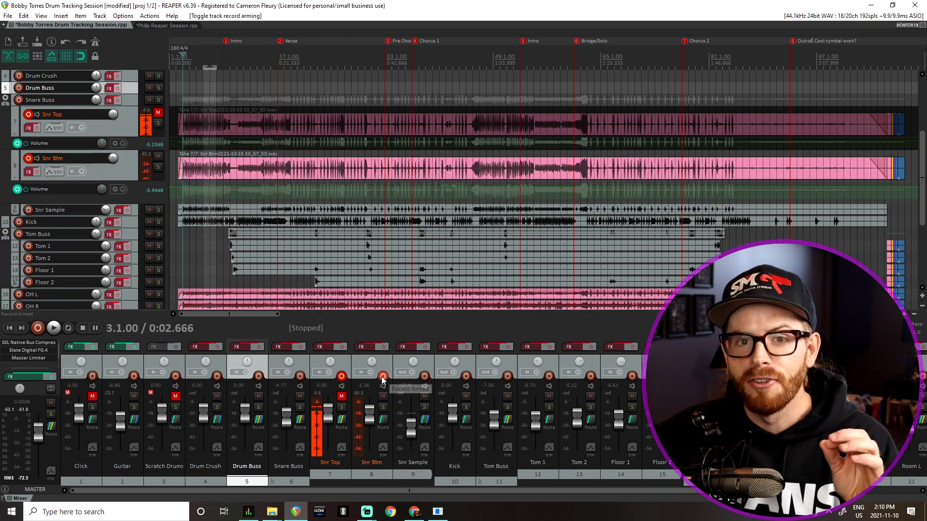
click(466, 376)
click(556, 363)
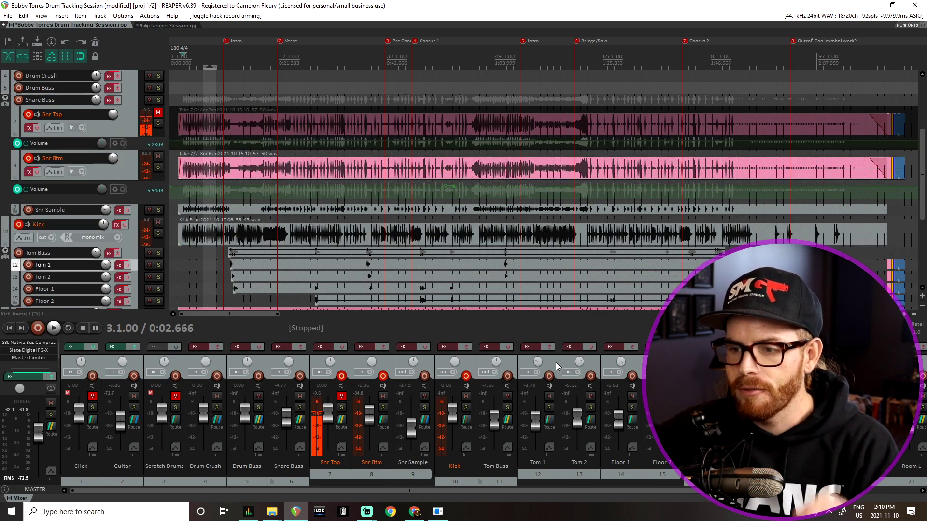
scroll(629, 423, right, 5)
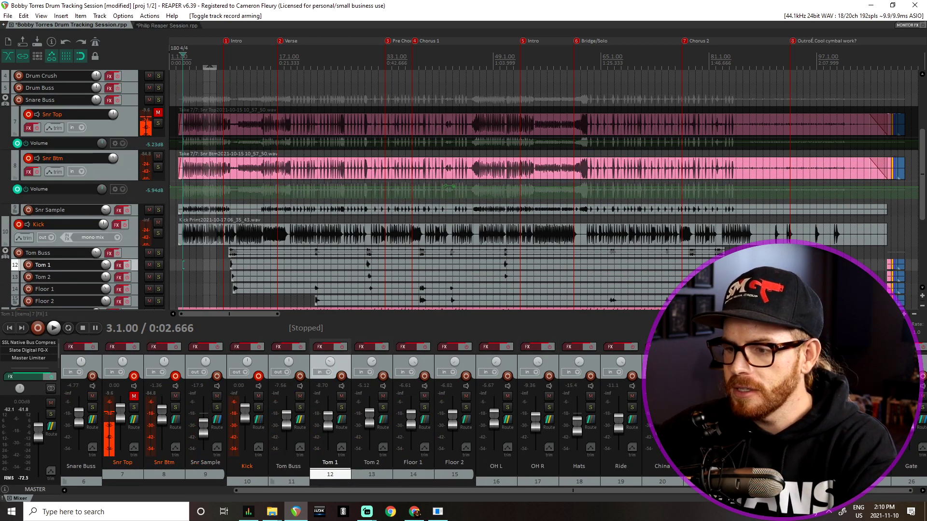
shift+click(454, 466)
click(341, 376)
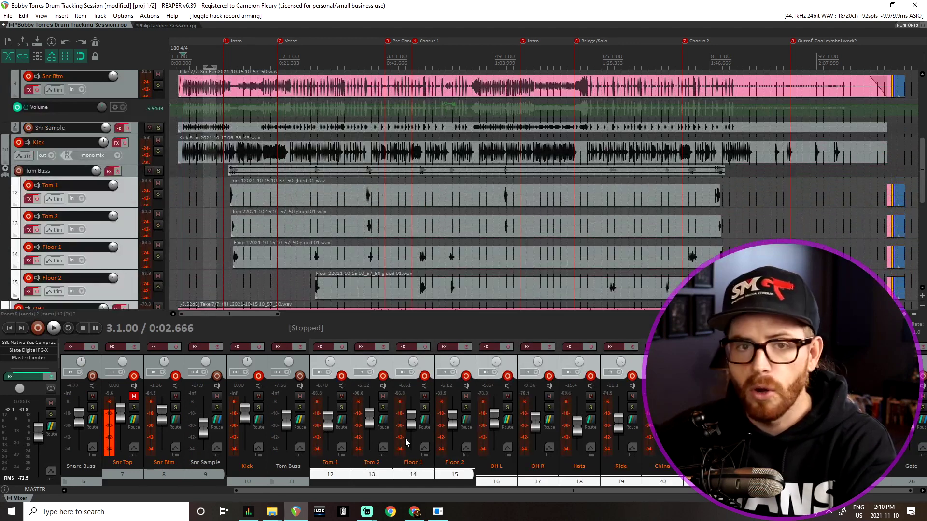
drag(423, 462, 367, 510)
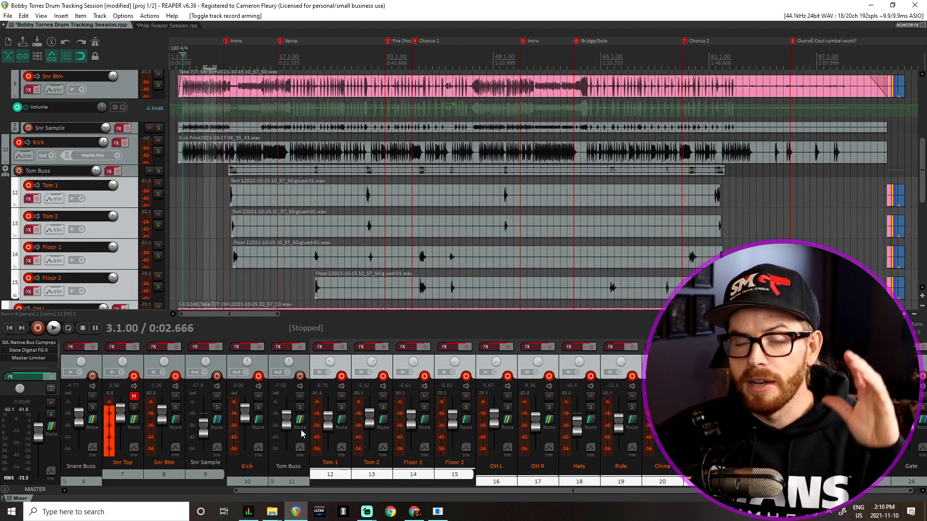
click(247, 512)
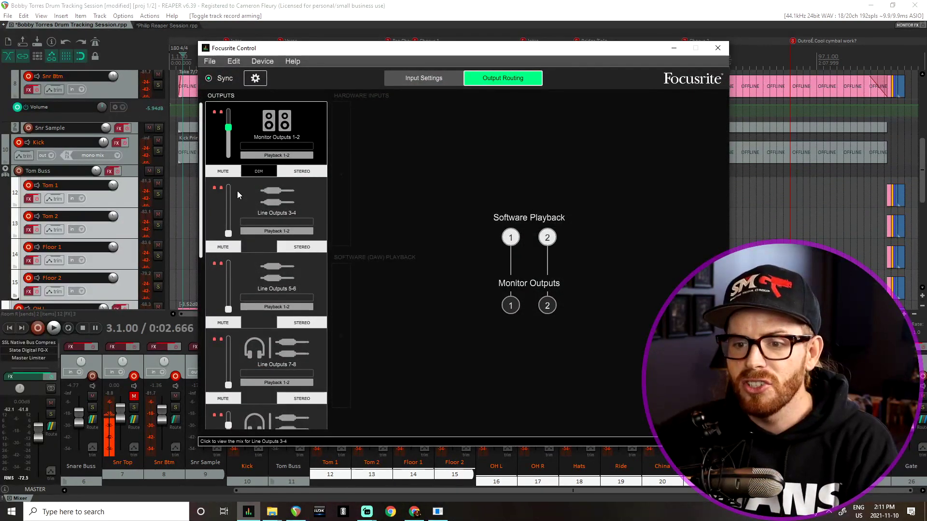
click(392, 9)
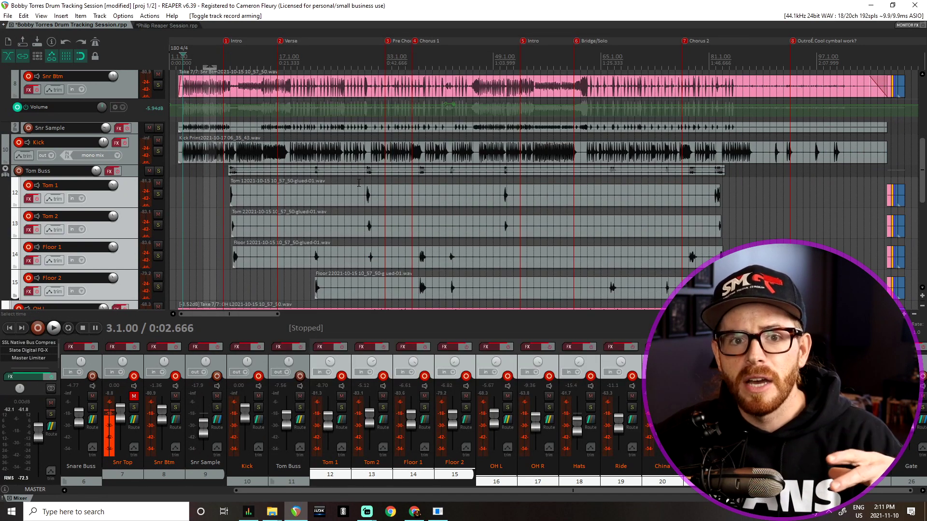
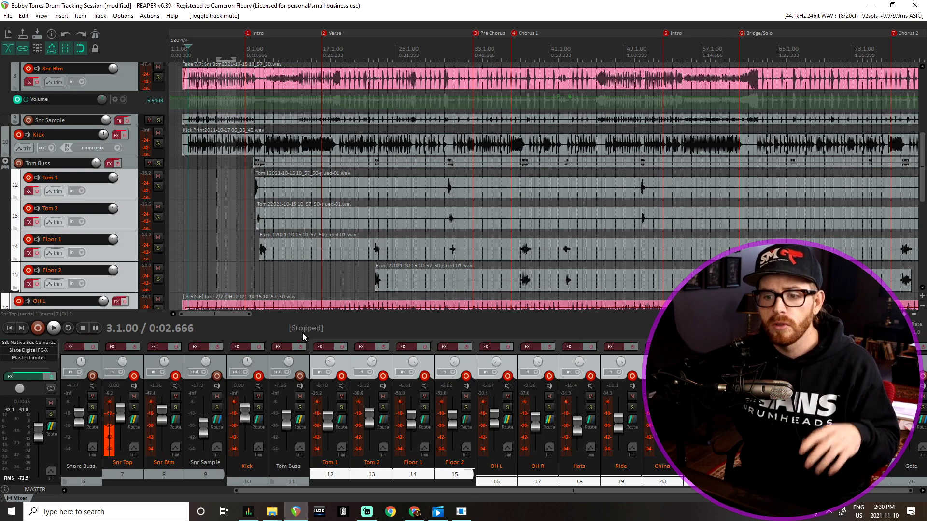
drag(250, 315, 300, 319)
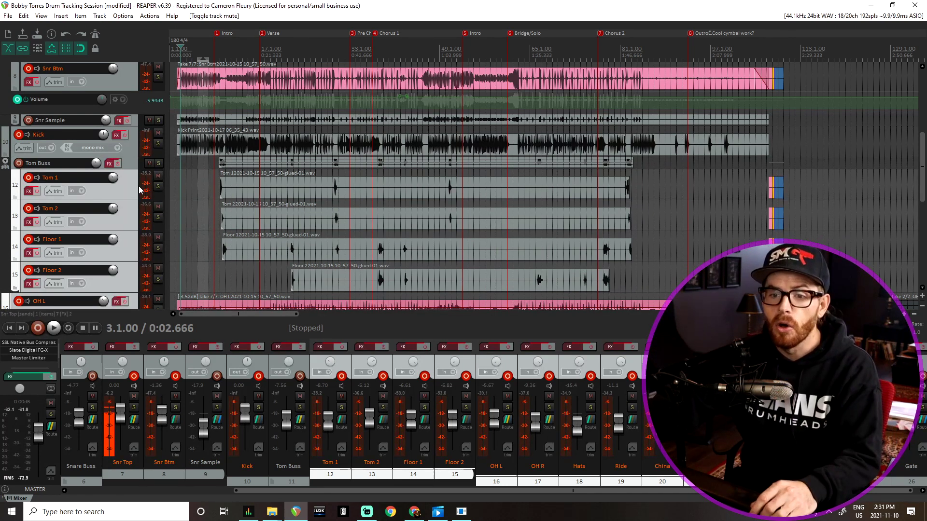
click(133, 164)
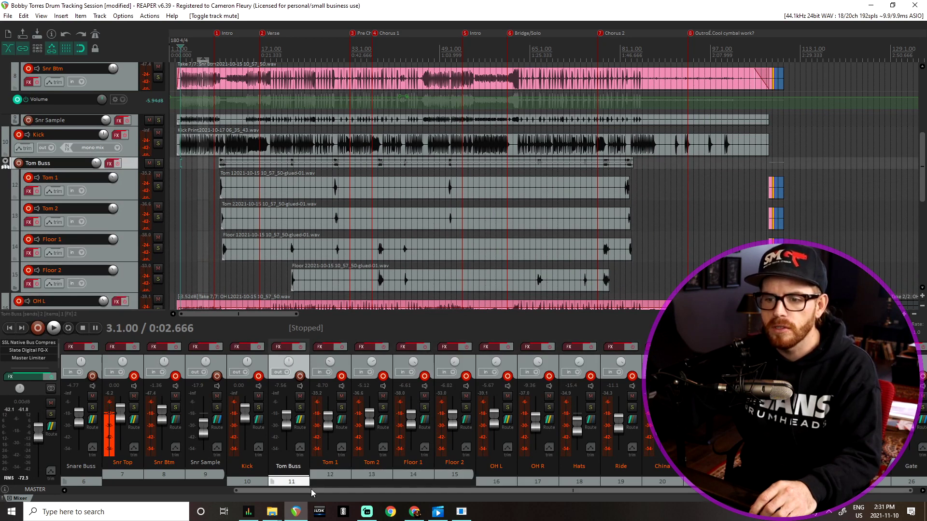
drag(314, 492, 327, 490)
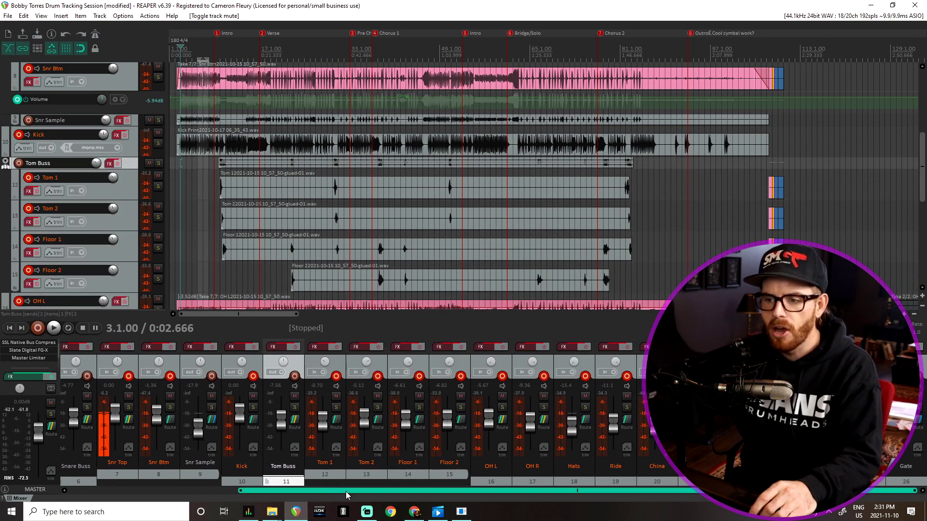
click(780, 466)
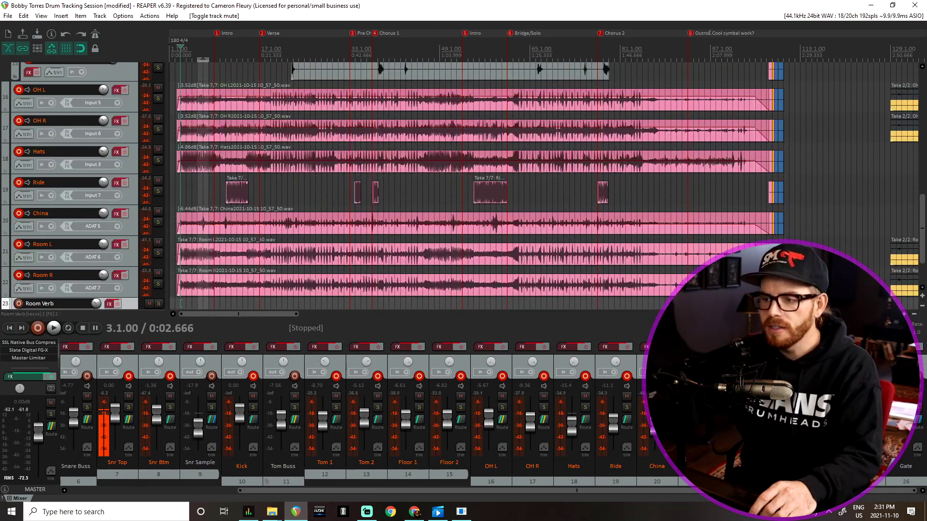
key(Down)
key(Down)
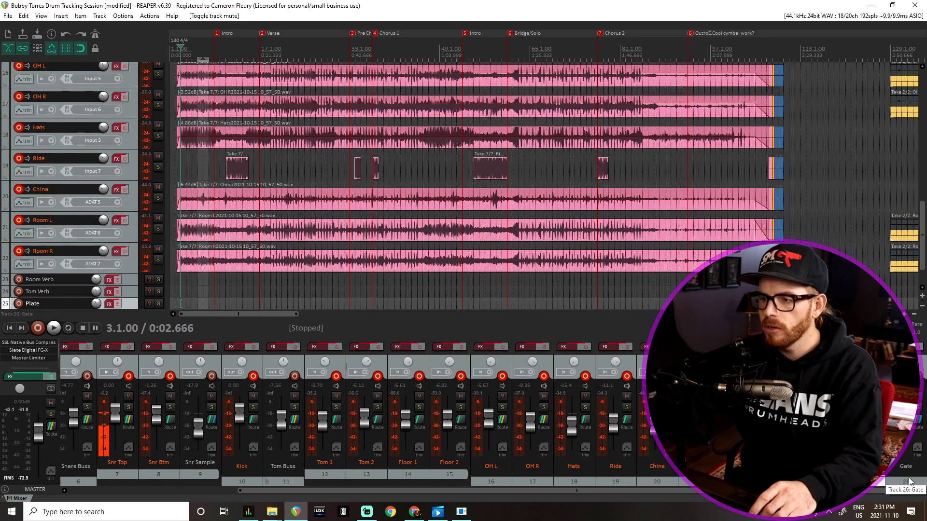
key(Down)
key(Up)
key(Up)
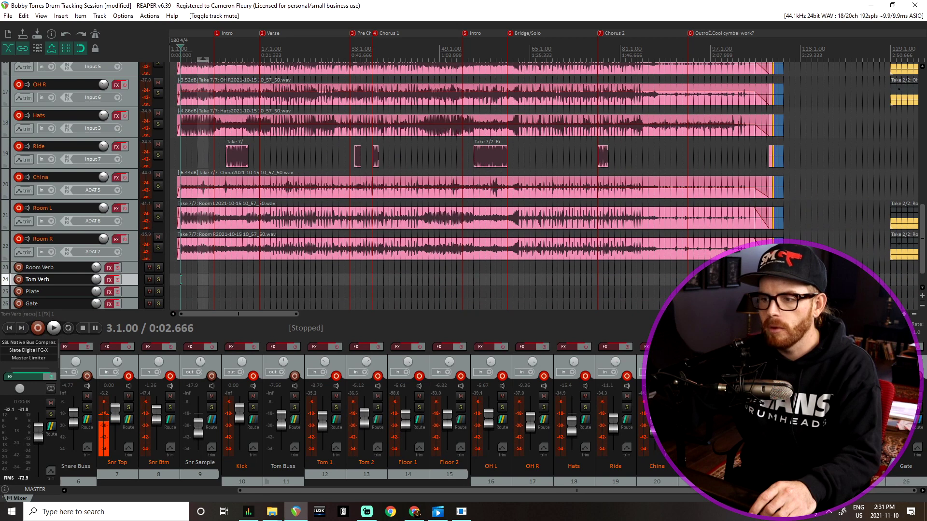
key(Up)
drag(688, 490, 499, 490)
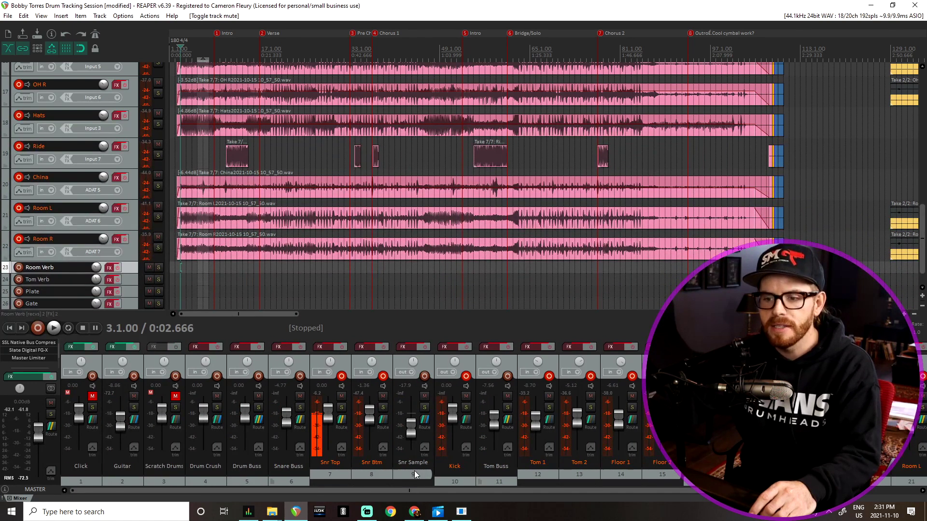
click(414, 474)
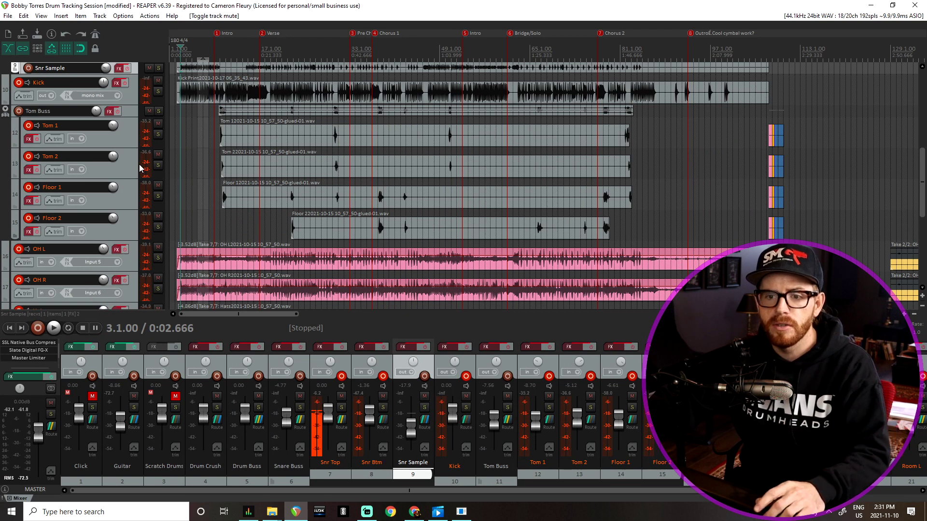
scroll(221, 142, up, 1)
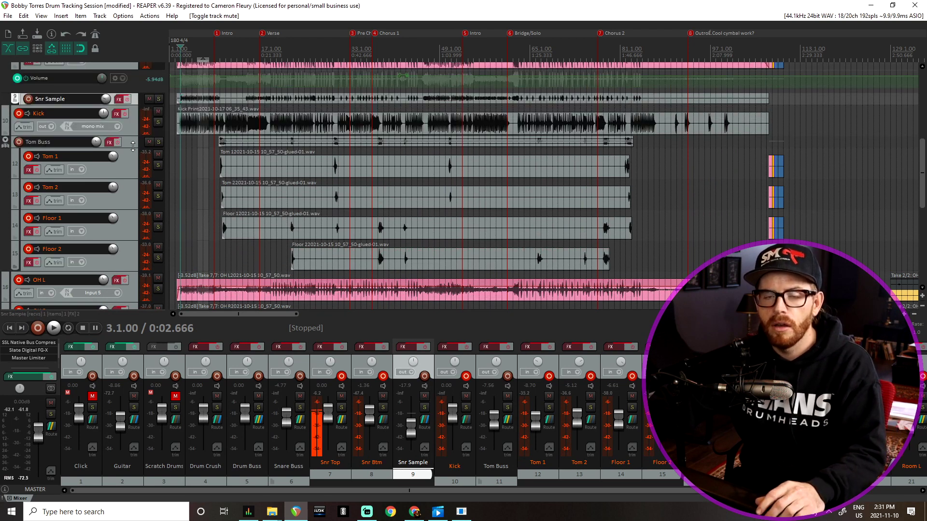
Step: Make the Tom Buss track taller so its glued tom item shows at full height
drag(132, 146, 237, 167)
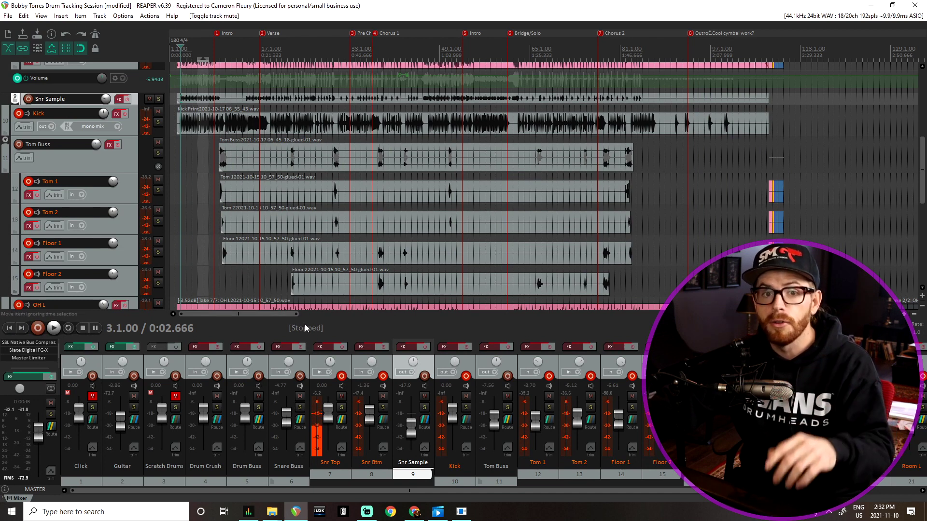
Step: Bring up the Render to File dialog with Ctrl+Alt+R
key(ctrl+alt+r)
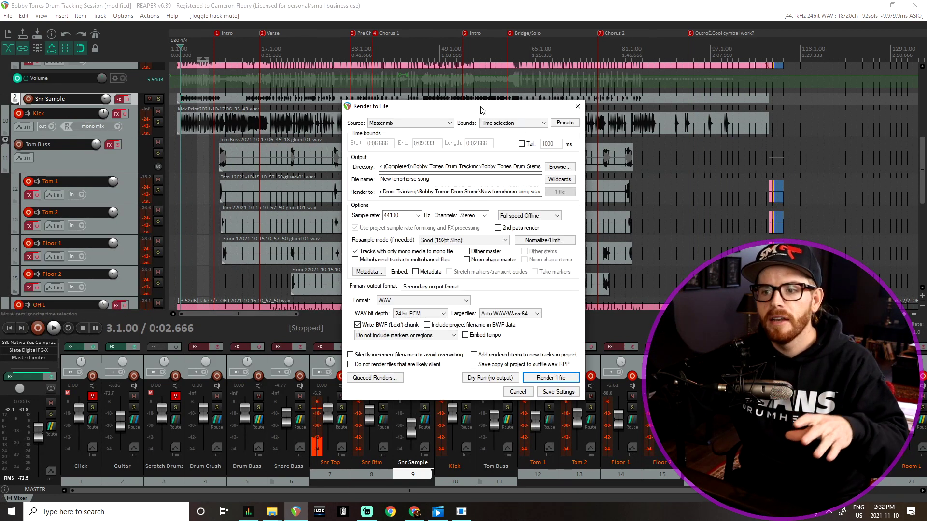
Step: Set the render source to 'Master mix + stems' and the file name to the $track wildcard
drag(480, 107, 343, 93)
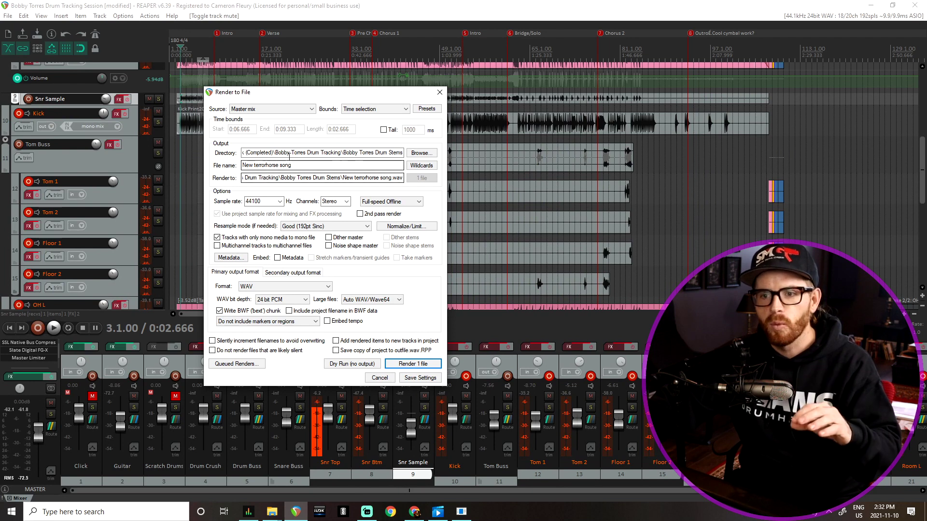
drag(340, 95, 414, 88)
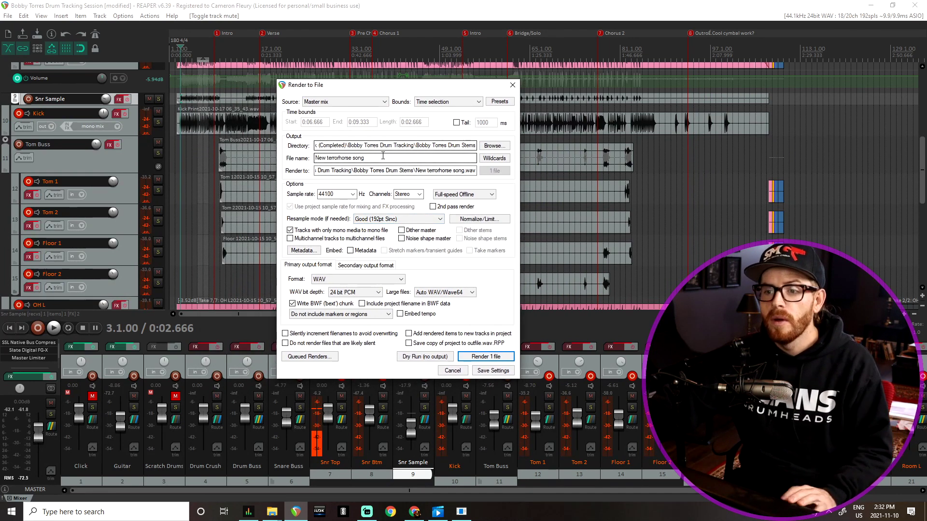
click(376, 101)
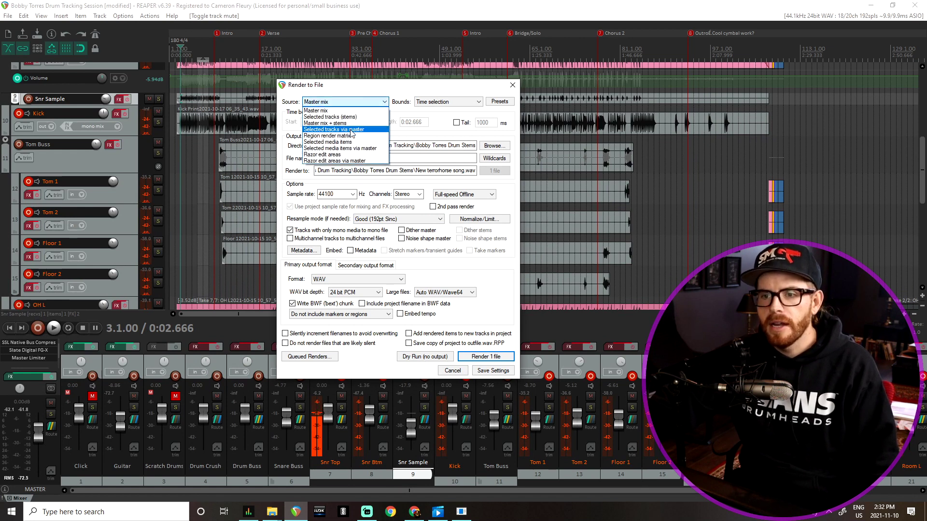
click(352, 123)
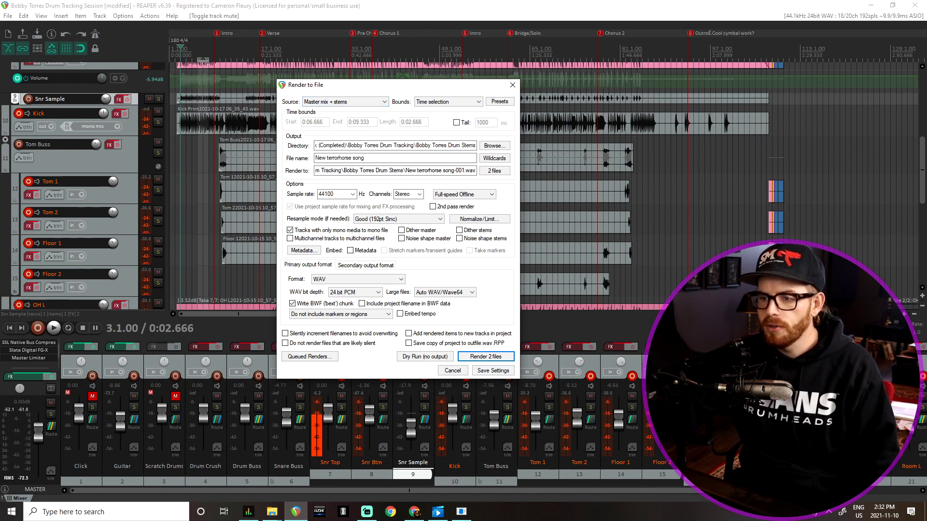
click(494, 157)
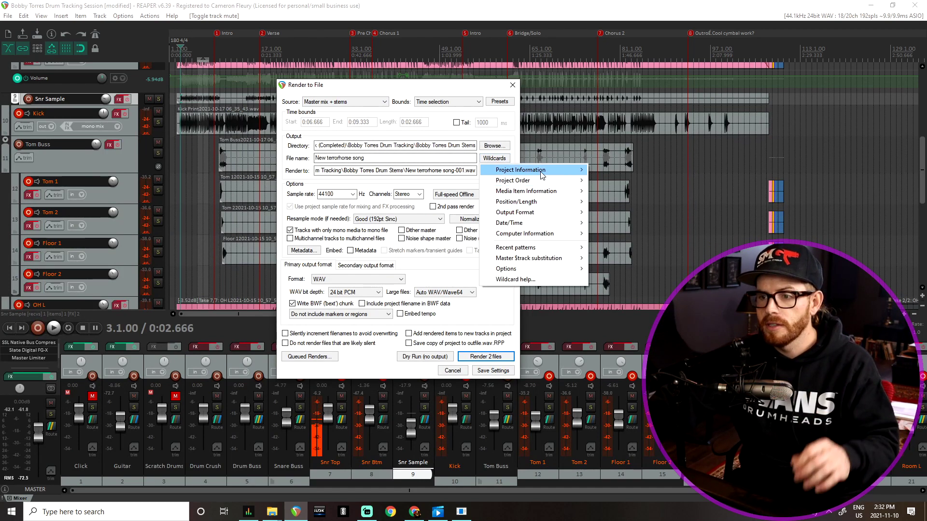
click(609, 202)
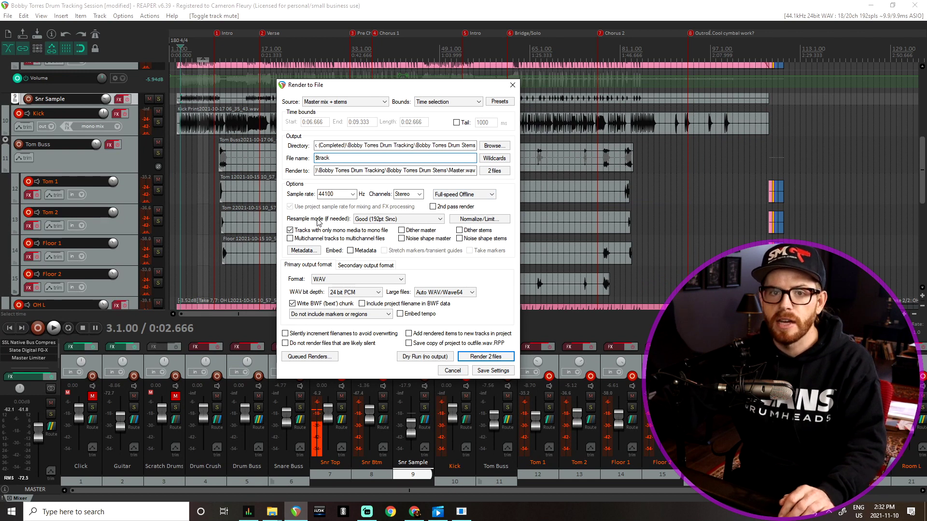